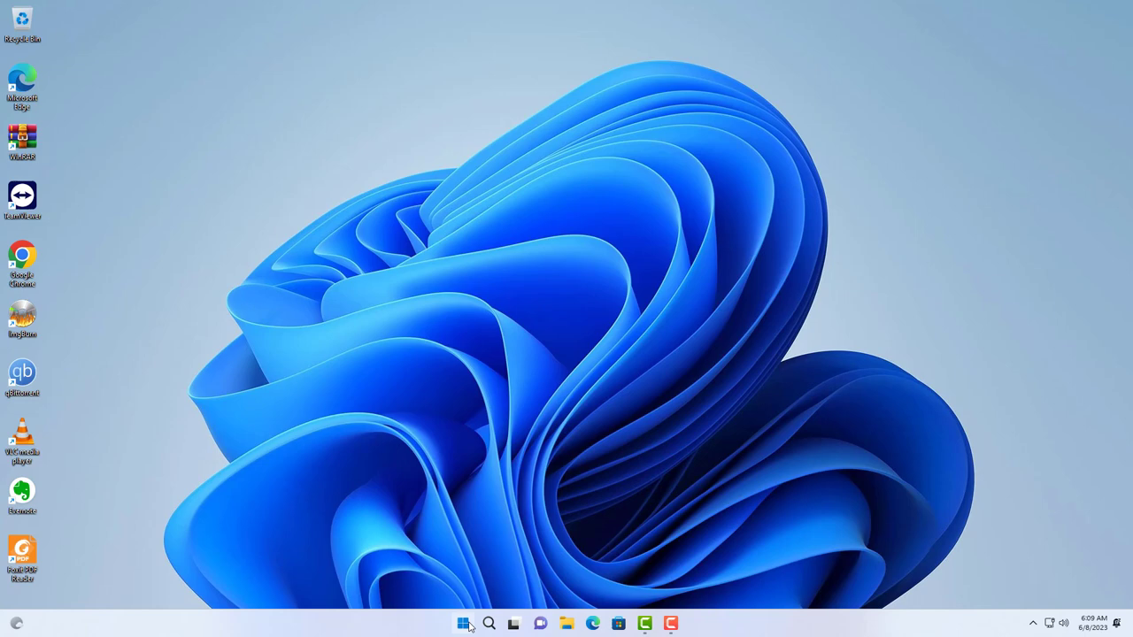
# Examine the sizes, partitions and unallocated space of Disk 0 and Disk 1 in Windows Disk Management.
pyautogui.rightClick(462, 623)
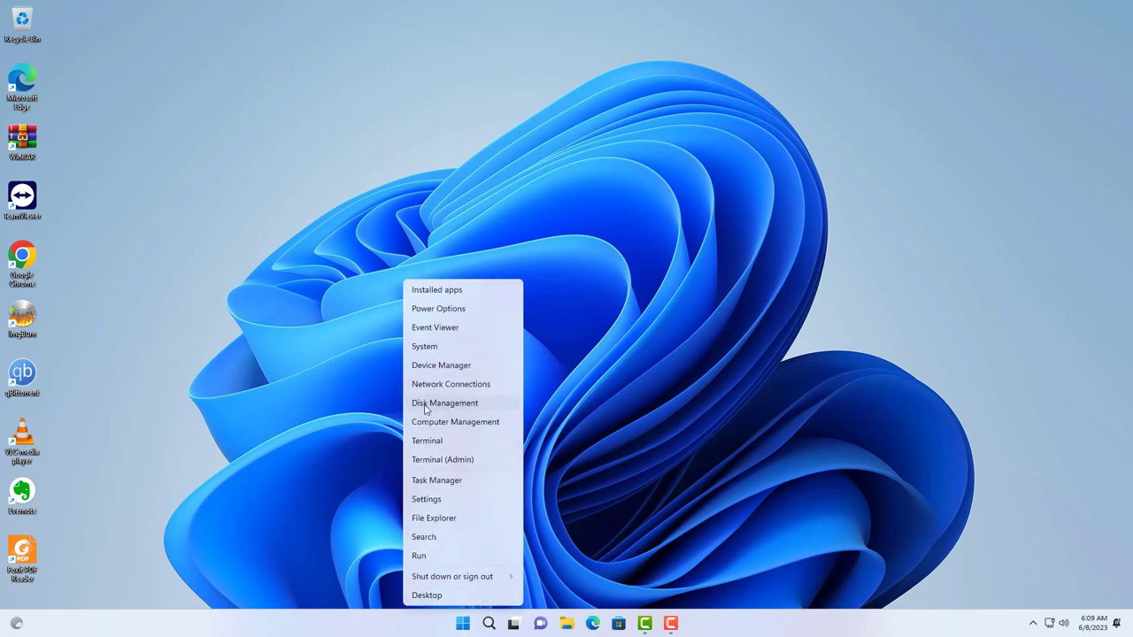
pyautogui.click(451, 405)
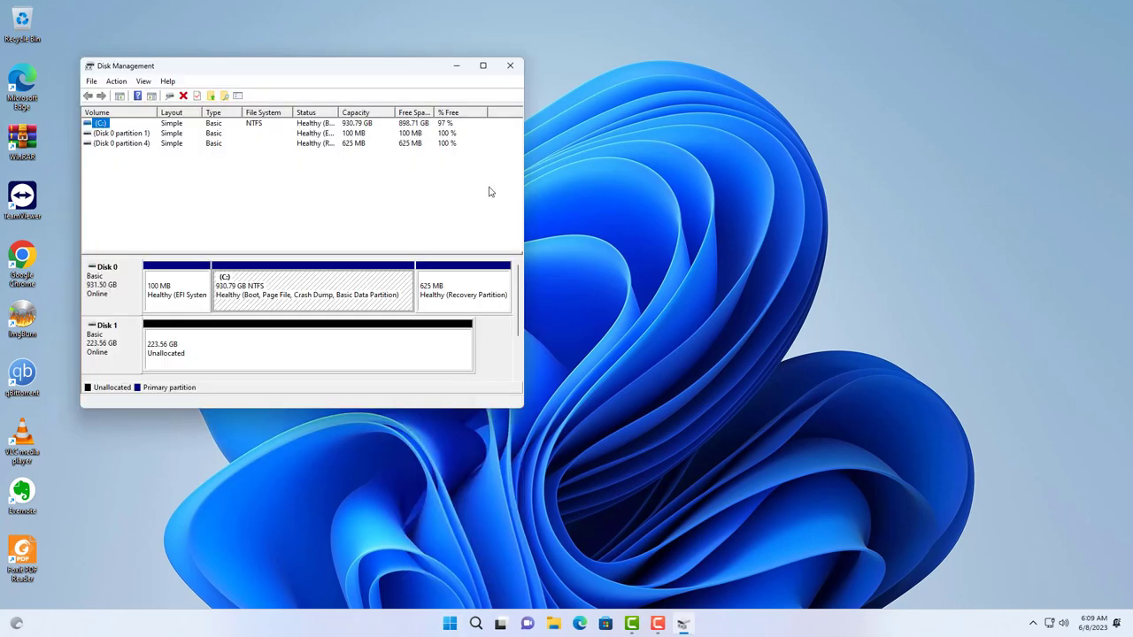
pyautogui.click(483, 66)
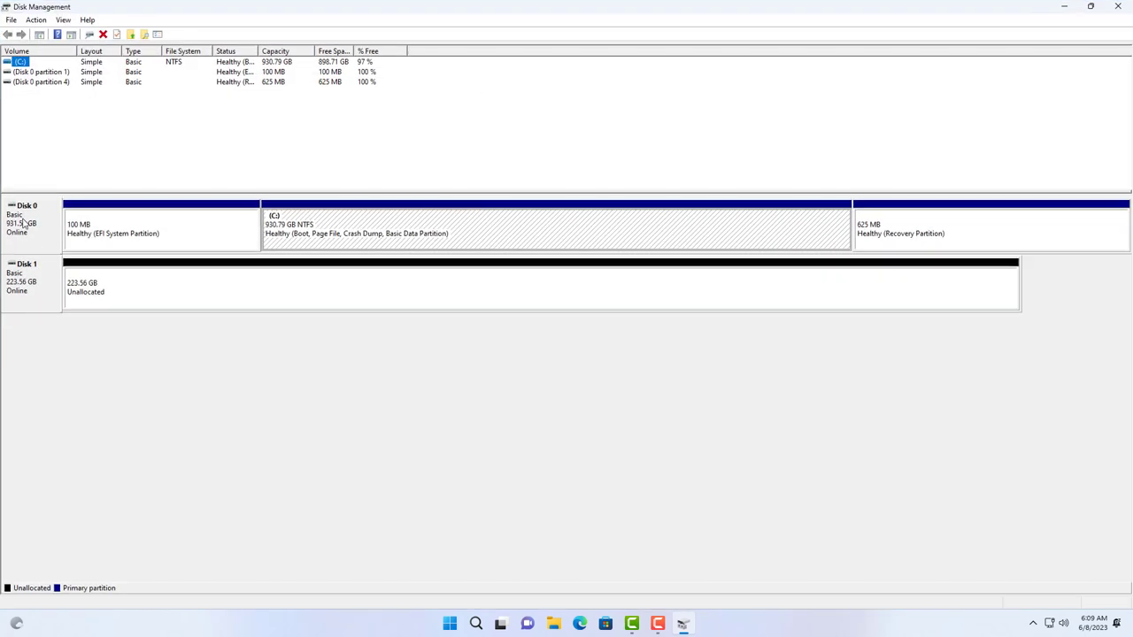
pyautogui.click(26, 224)
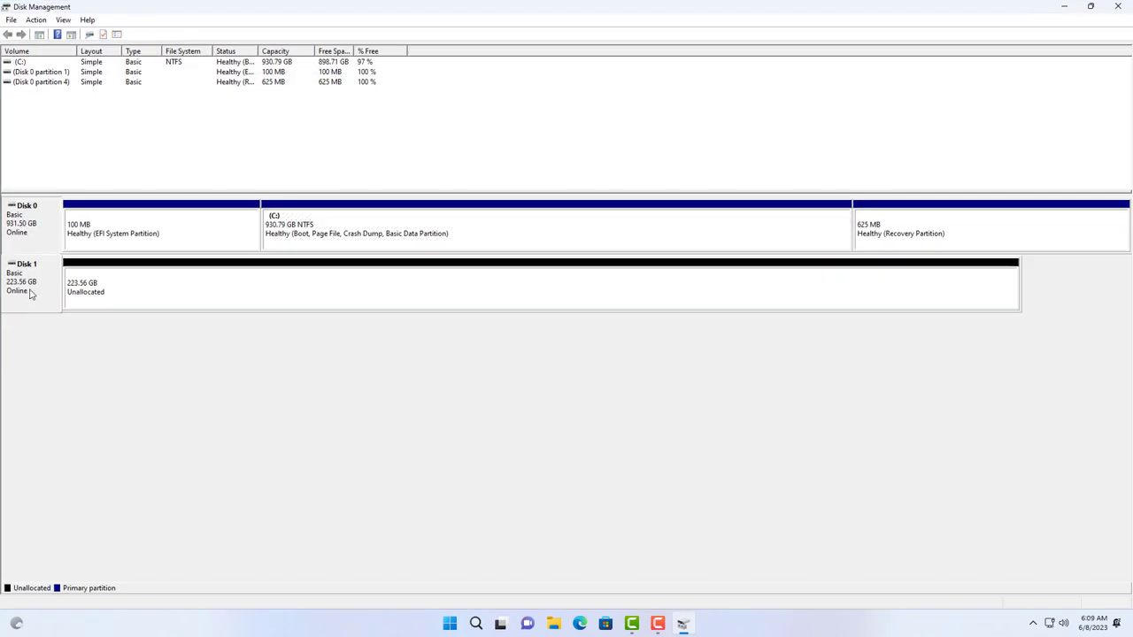
pyautogui.click(16, 231)
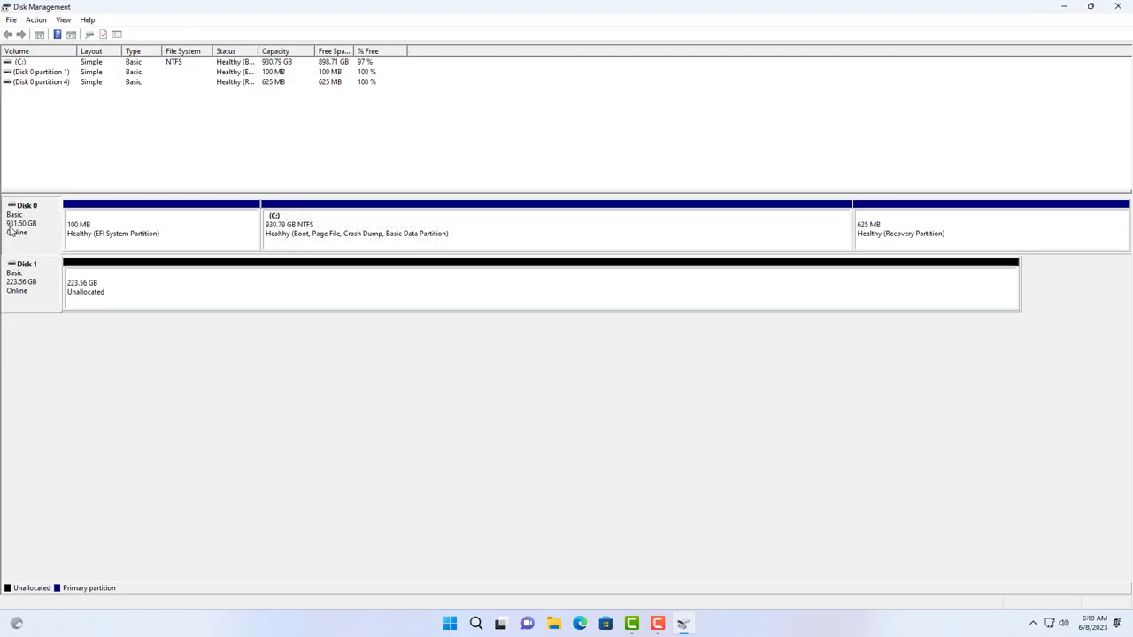
pyautogui.click(168, 230)
pyautogui.click(448, 222)
pyautogui.click(929, 220)
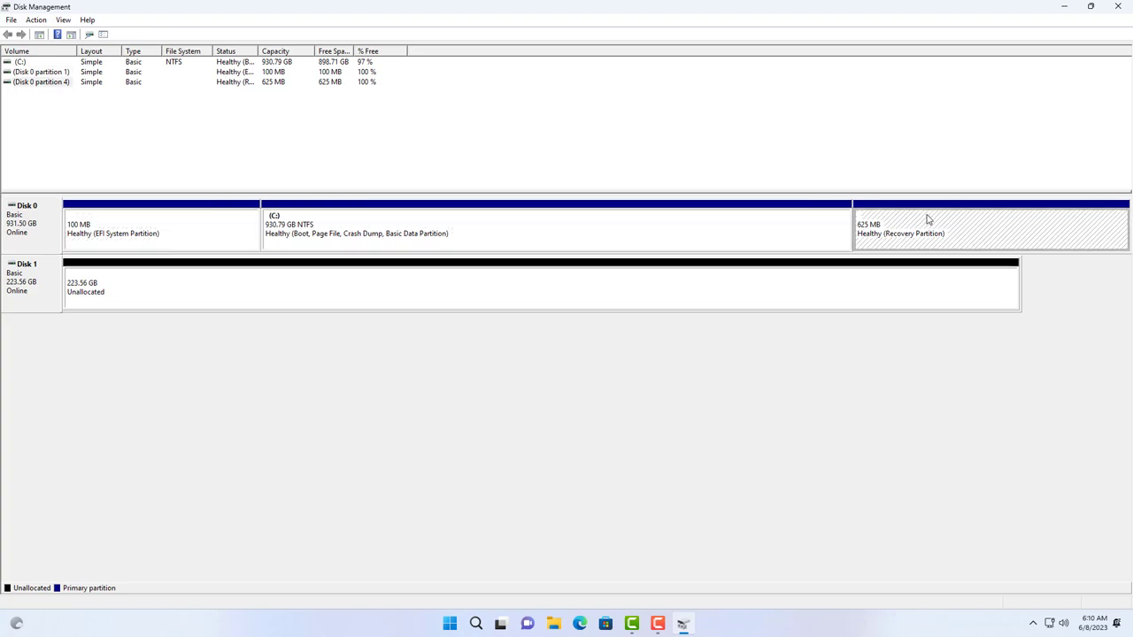
pyautogui.click(28, 278)
pyautogui.click(122, 298)
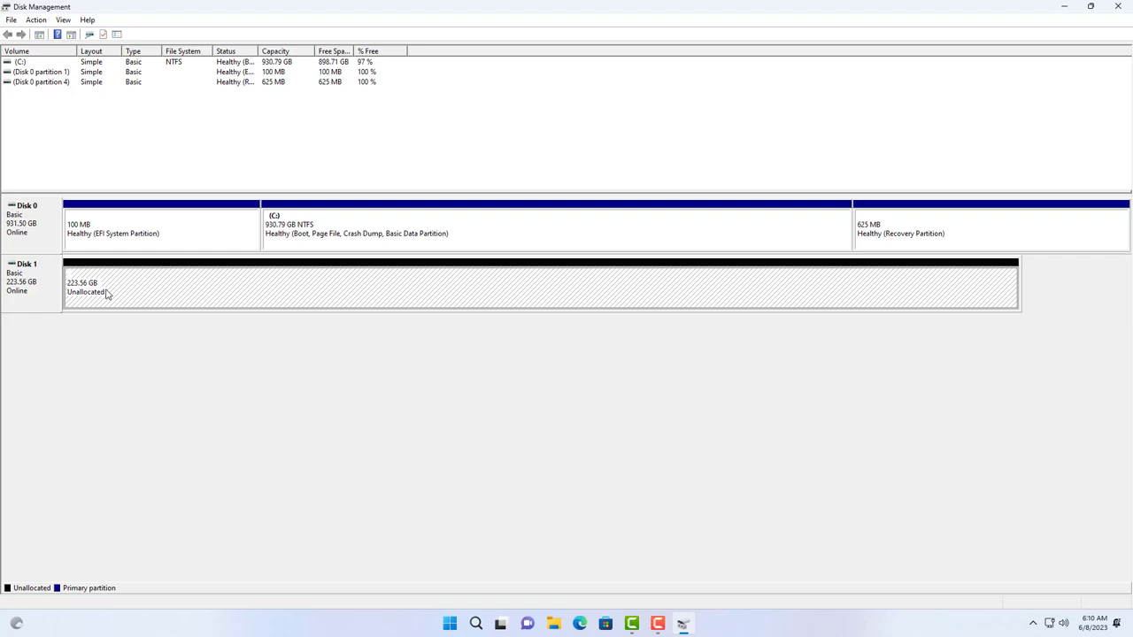
pyautogui.click(1117, 7)
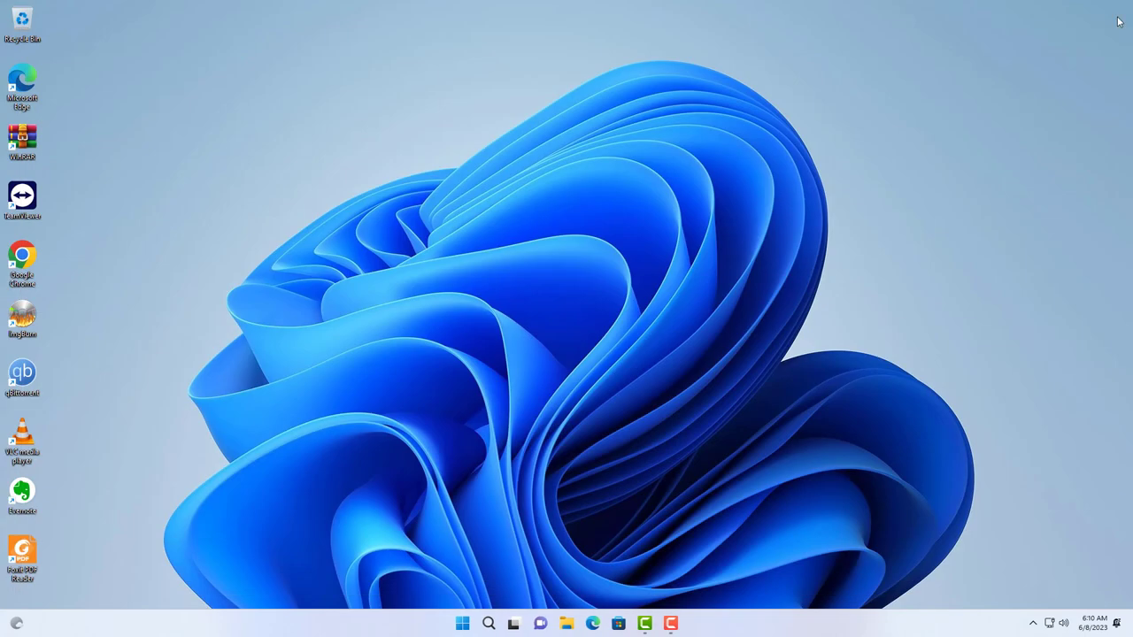
# Switch to Microsoft Edge, search for diskgenius, download its free installer from diskgenius.com and show the file in its folder.
pyautogui.moveTo(81, 137); pyautogui.dragTo(3, 611)
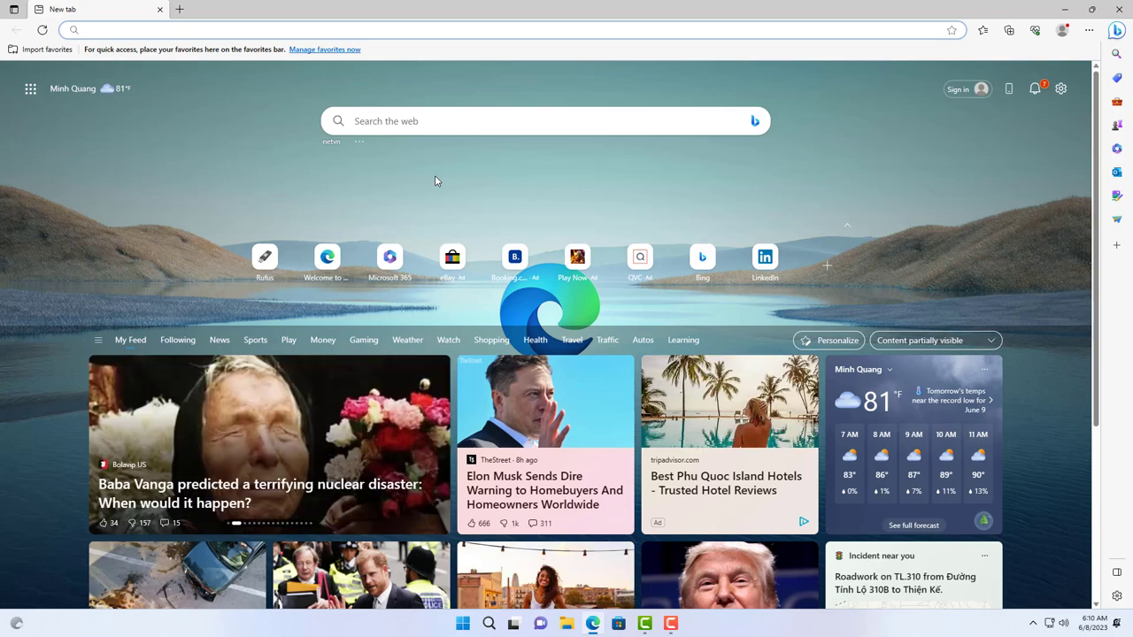
pyautogui.write('diskgenius')
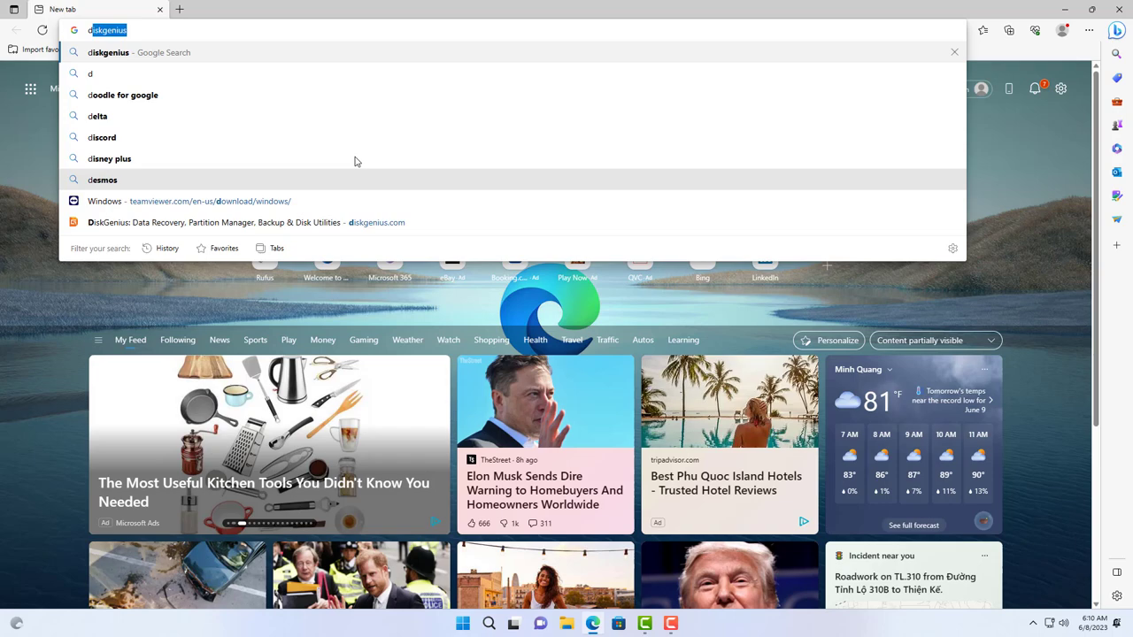
pyautogui.click(138, 55)
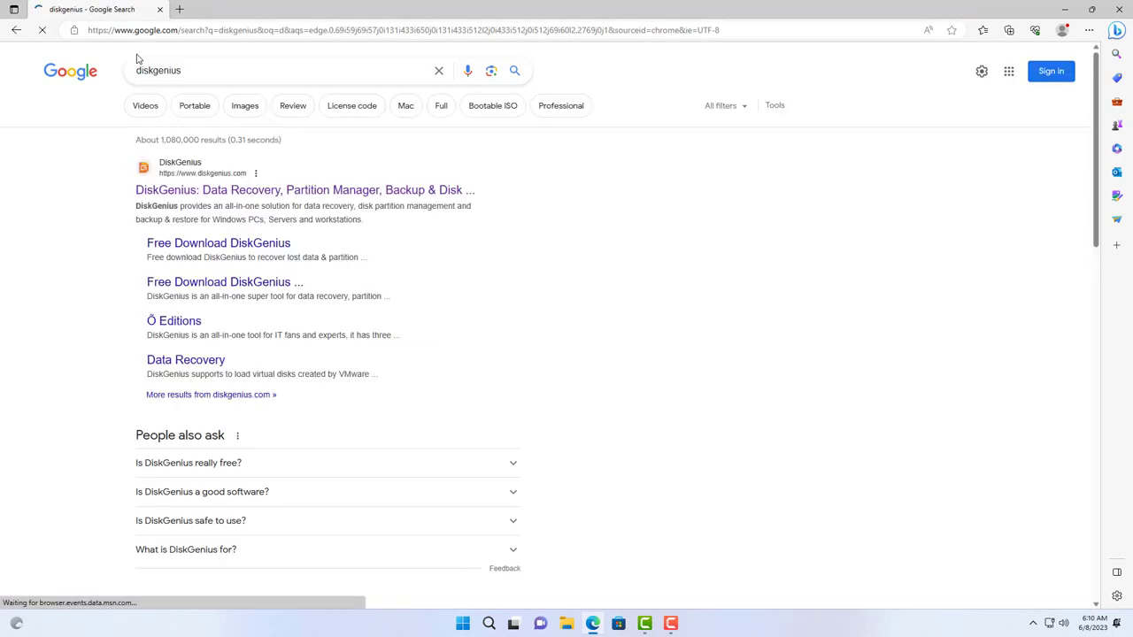
pyautogui.click(262, 199)
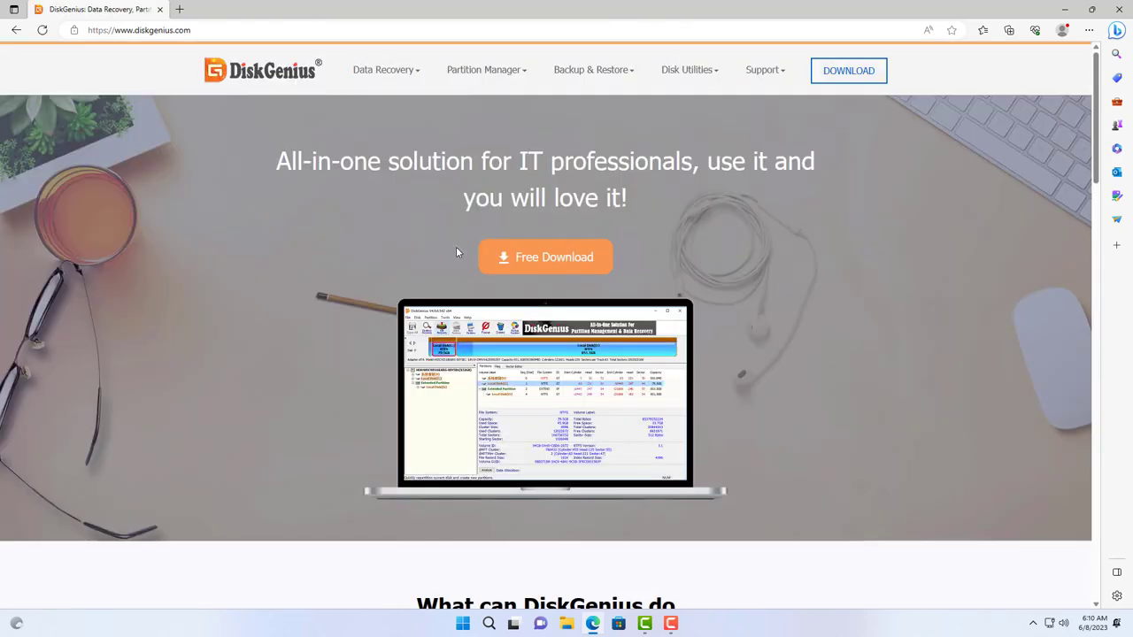
pyautogui.click(553, 258)
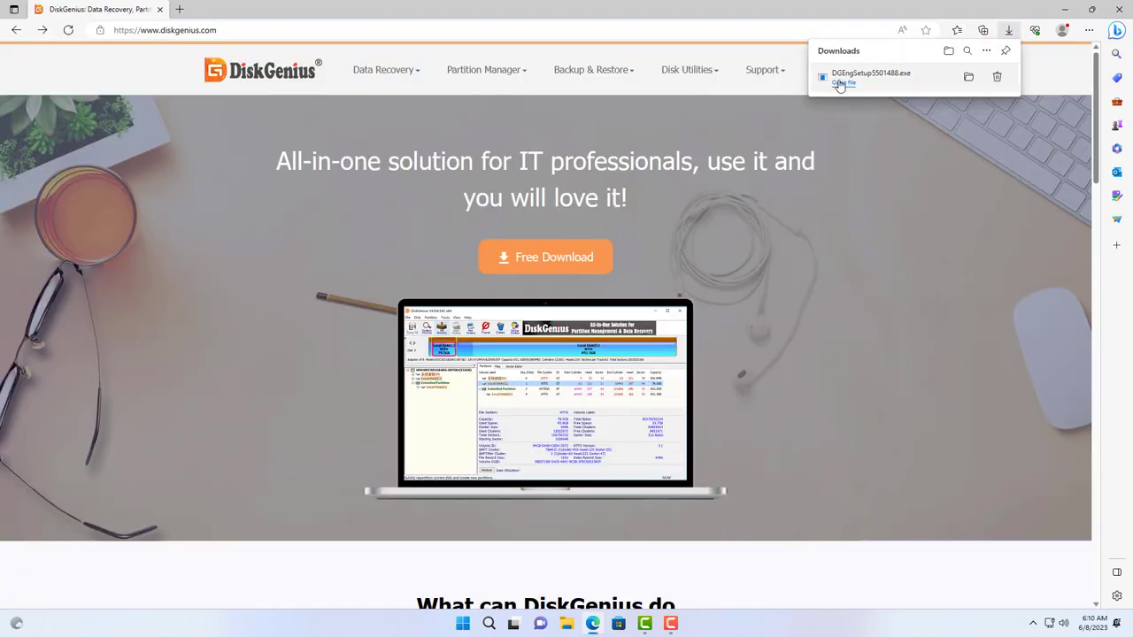
pyautogui.click(969, 78)
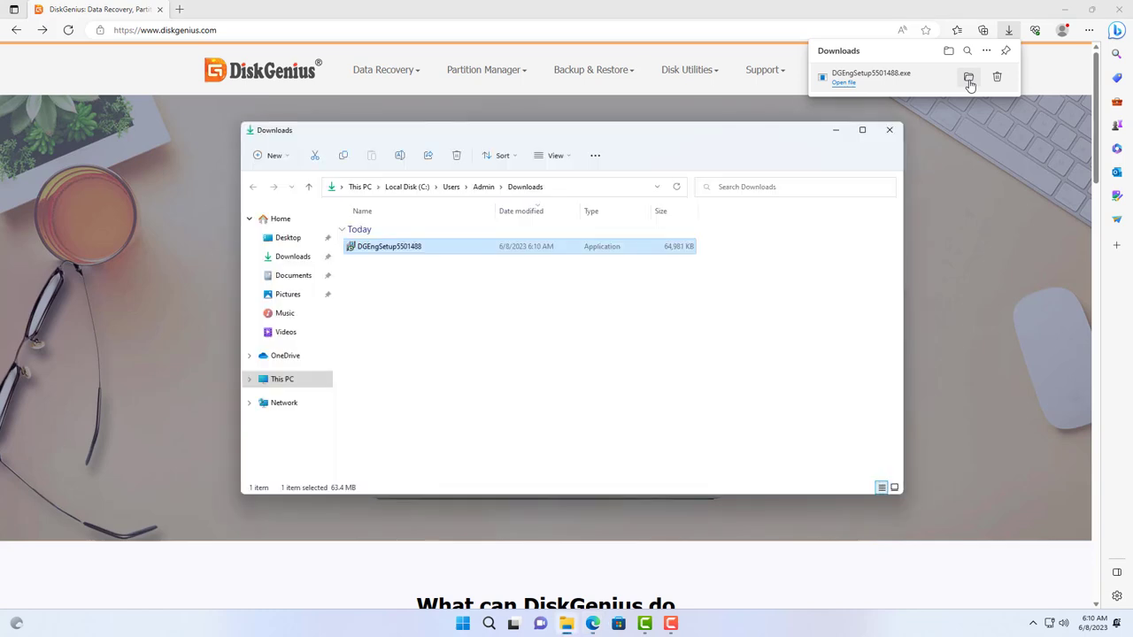
pyautogui.click(1118, 16)
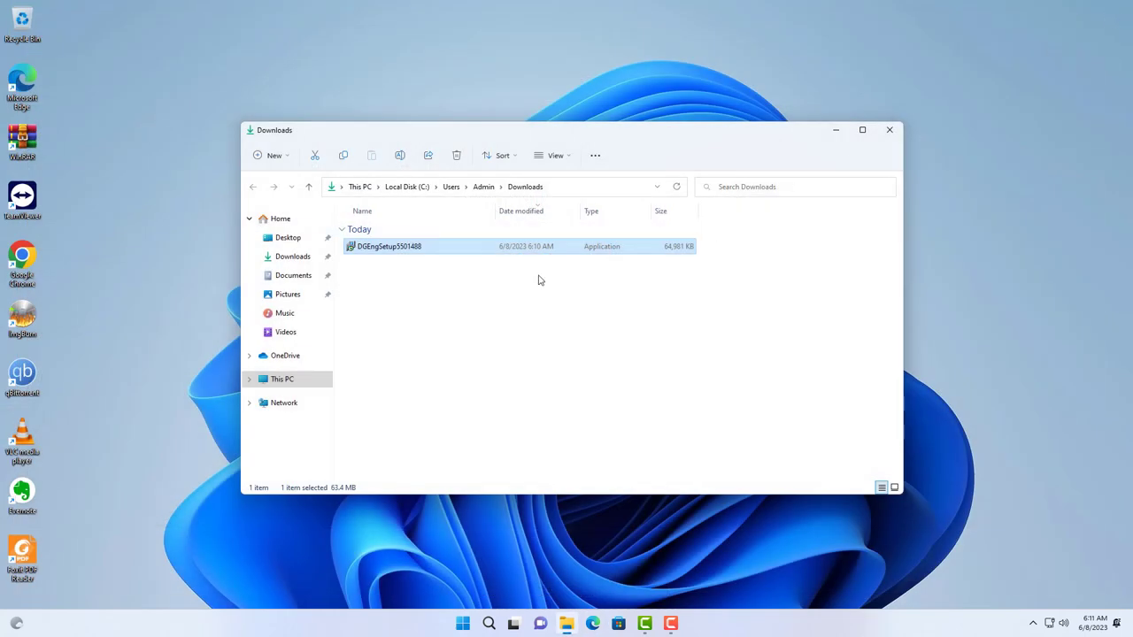
# Run DGEngSetup5501488 to install DiskGenius V5.5.0 in C:\Program Files\DiskGenius, and launch the program.
pyautogui.click(447, 307)
pyautogui.doubleClick(383, 249)
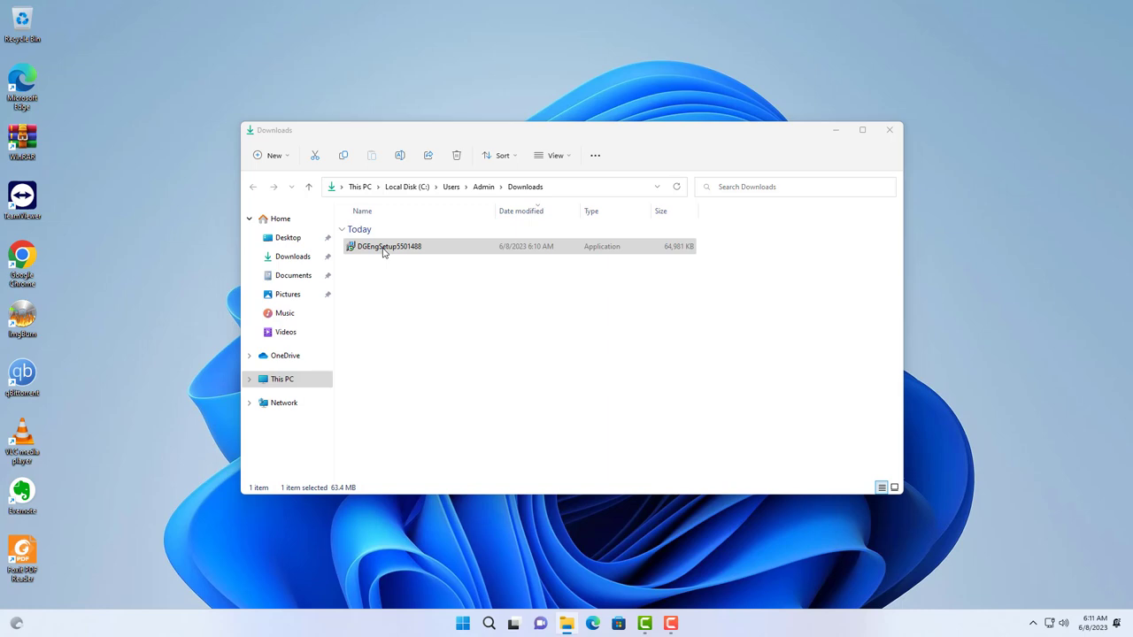
pyautogui.click(890, 130)
pyautogui.click(579, 340)
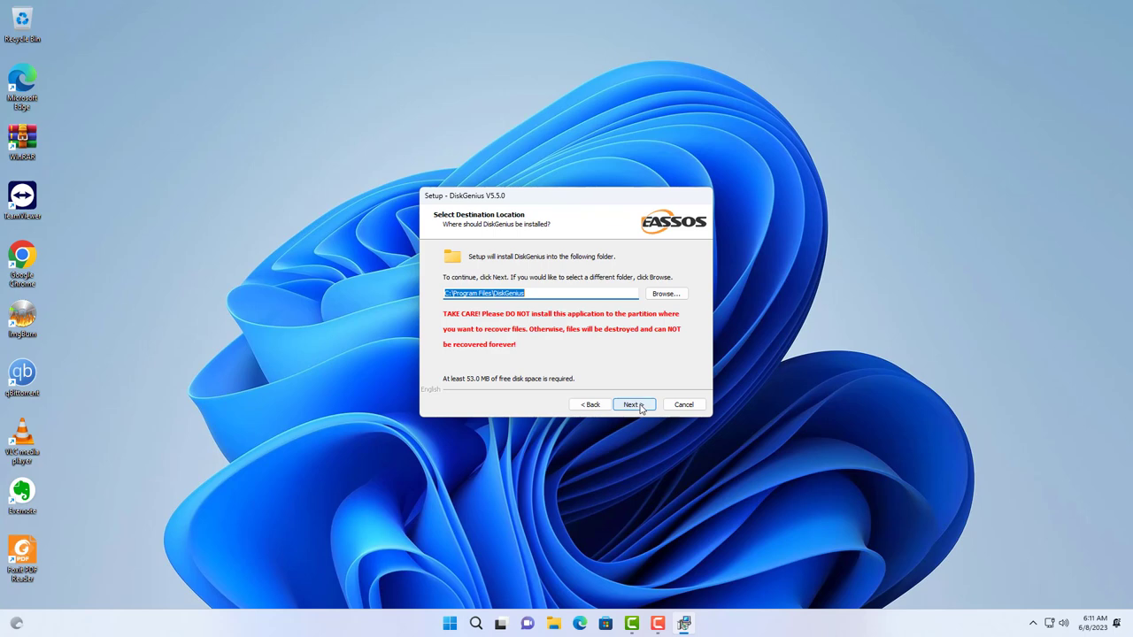
pyautogui.click(633, 405)
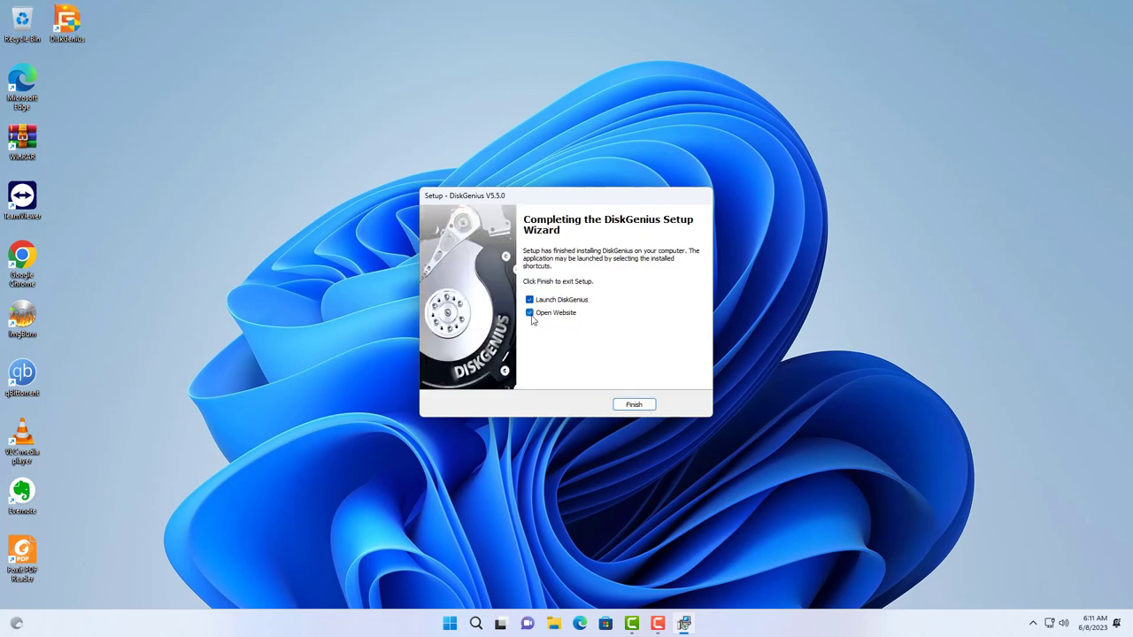
pyautogui.click(646, 405)
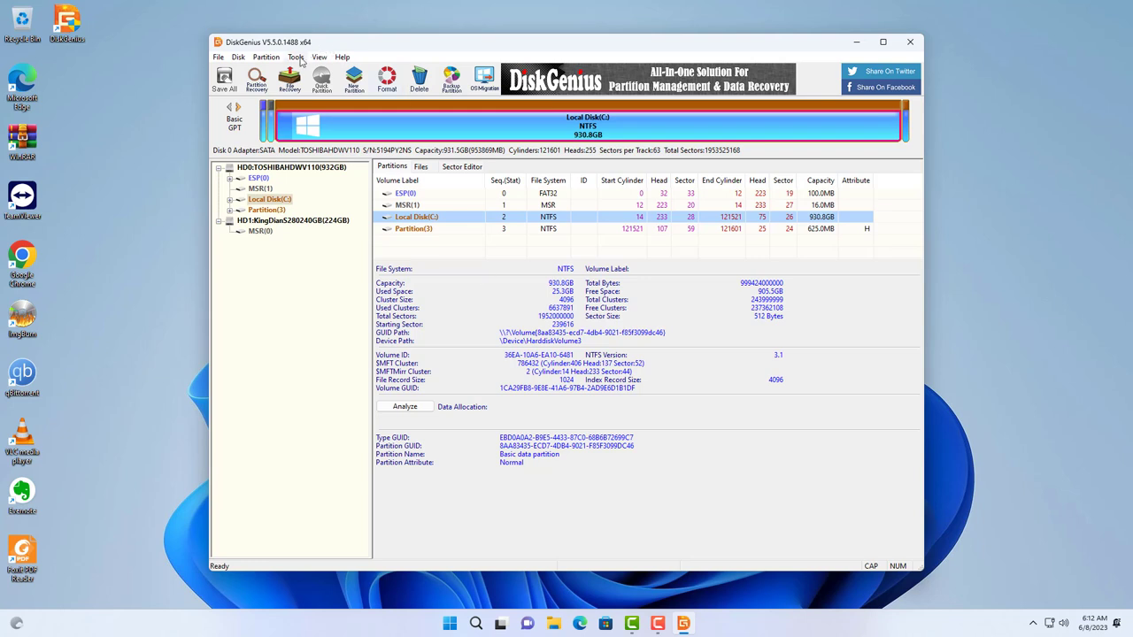
# Start Clone Disk with HD0:TOSHIBAHDWV110(932GB) as the source disk and accept the switch to System Migration.
pyautogui.click(296, 59)
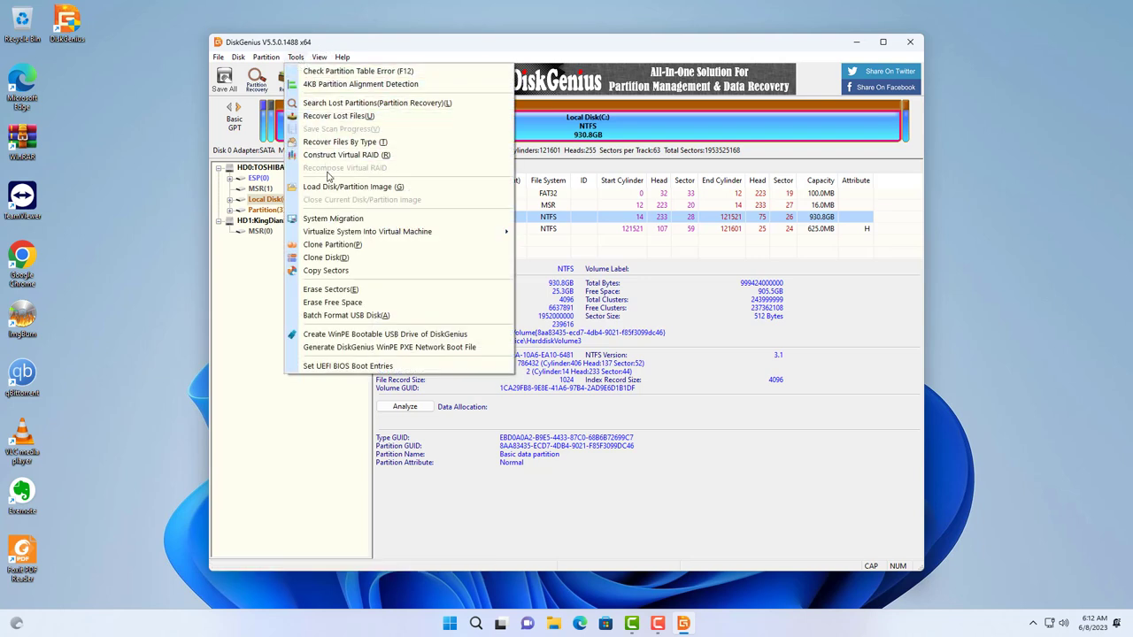
pyautogui.click(339, 264)
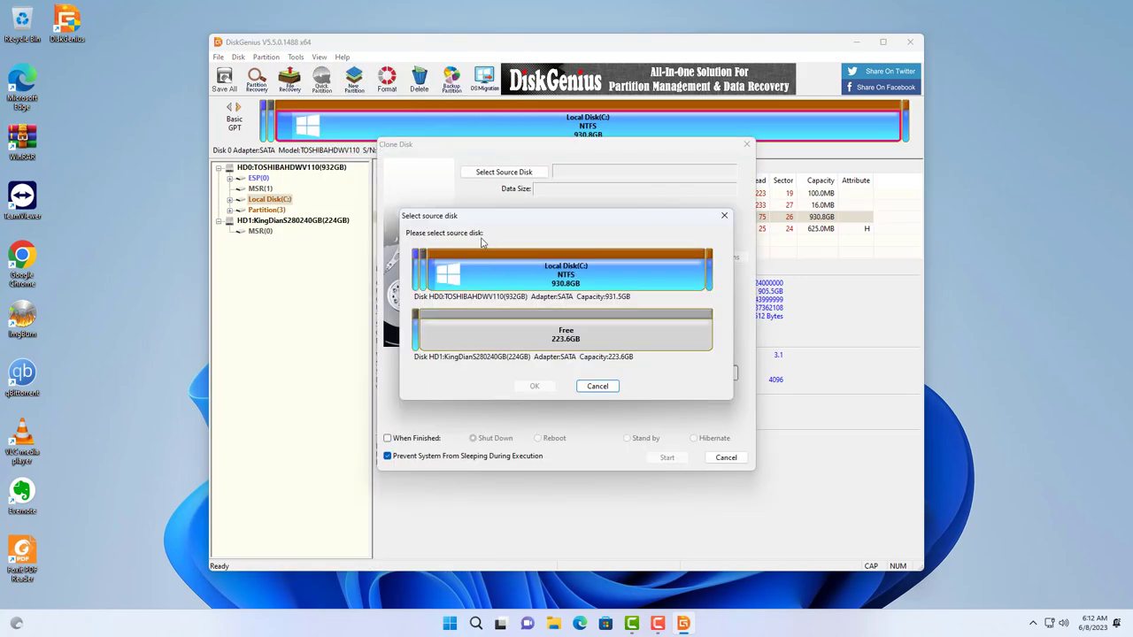
pyautogui.click(530, 277)
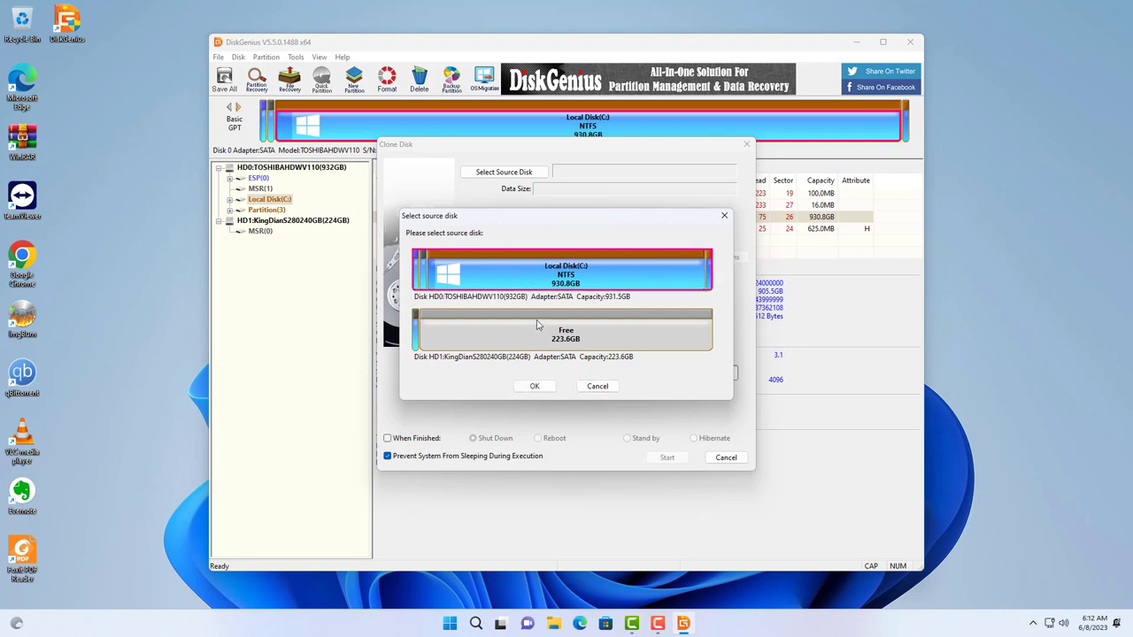
pyautogui.click(535, 387)
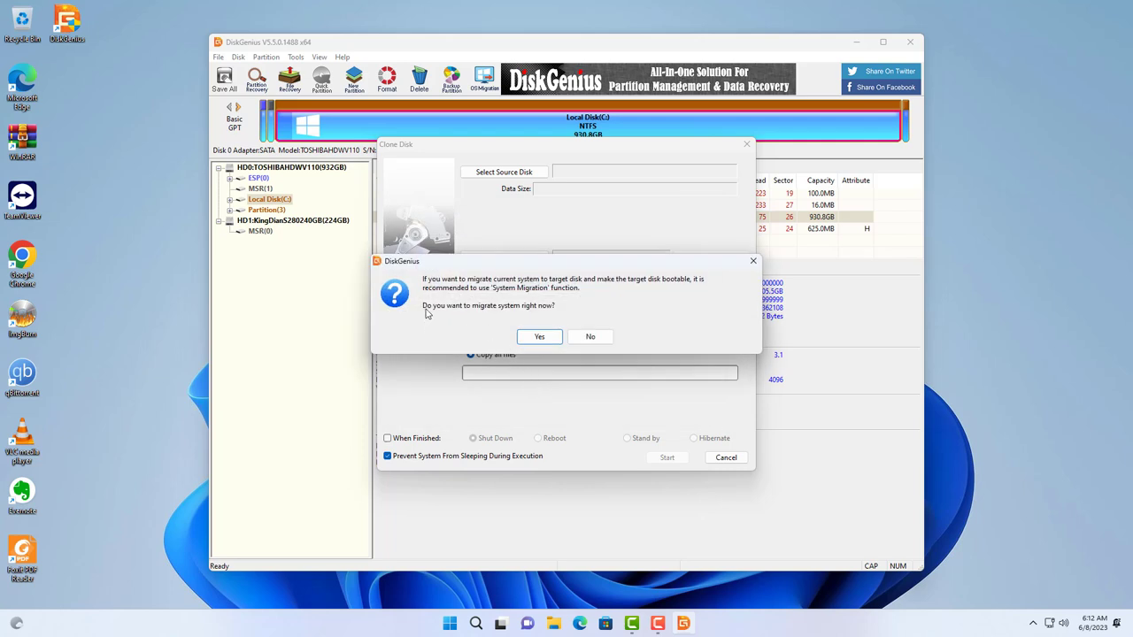
pyautogui.click(538, 338)
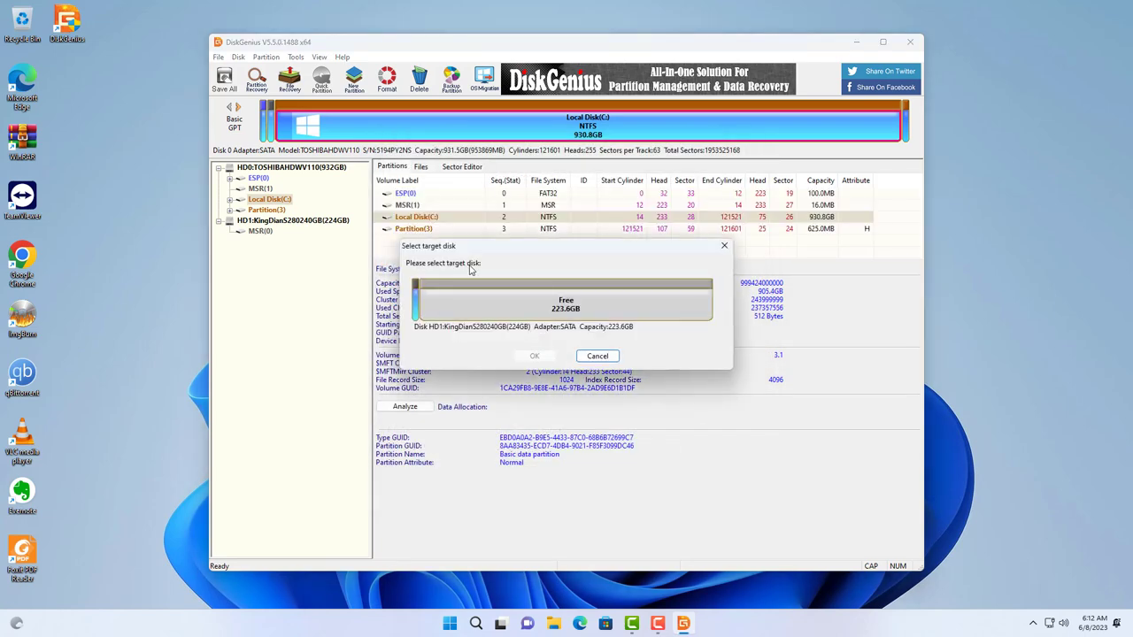
# Migrate the system to target disk HD1:KingDianS280240GB(224GB) with Hot Migration, accepting the overwrite, and restart the computer.
pyautogui.click(496, 310)
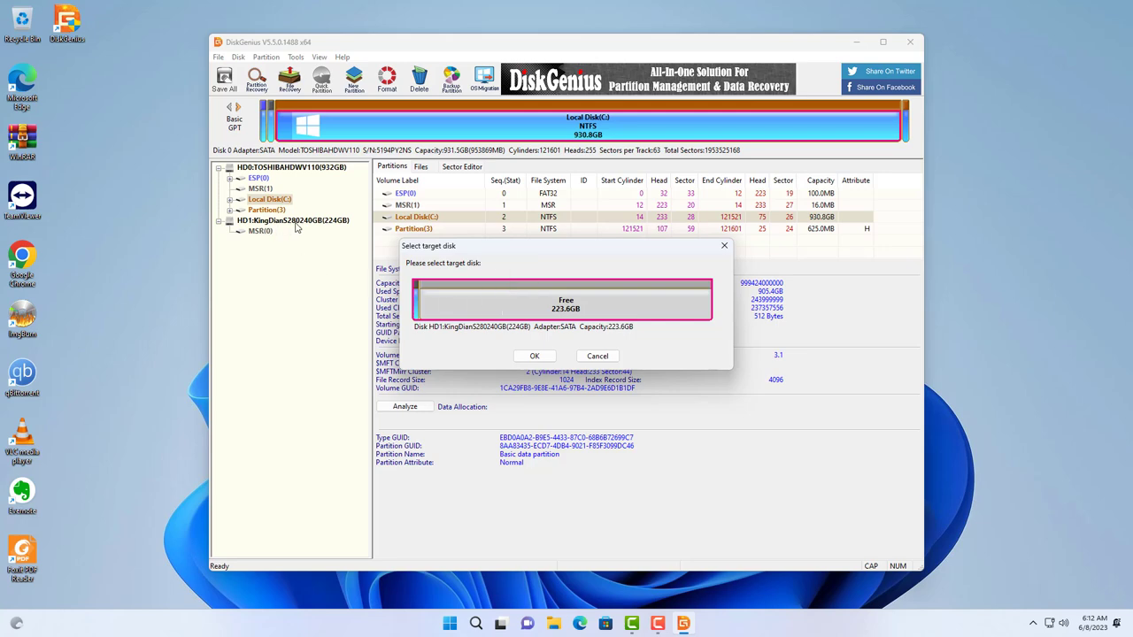
pyautogui.click(534, 357)
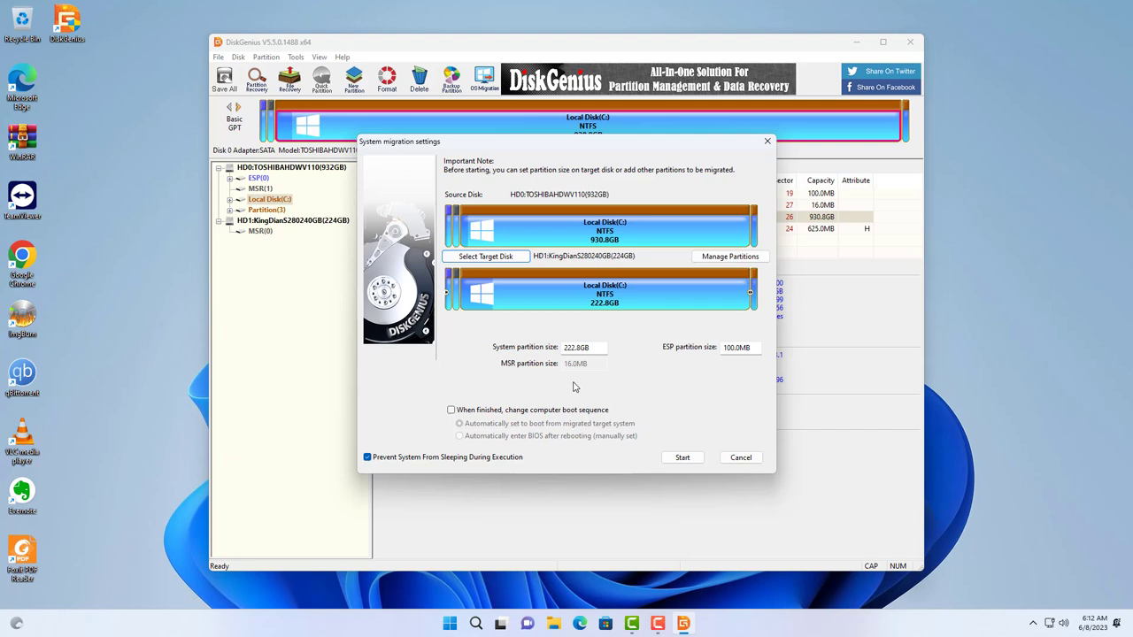
pyautogui.click(684, 457)
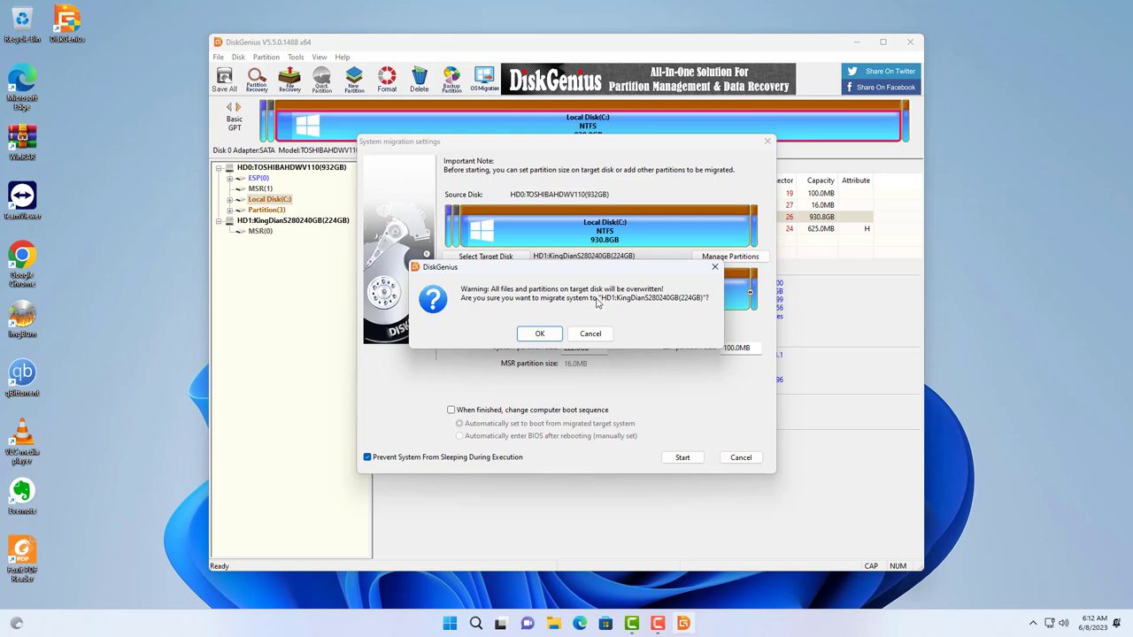
pyautogui.click(542, 335)
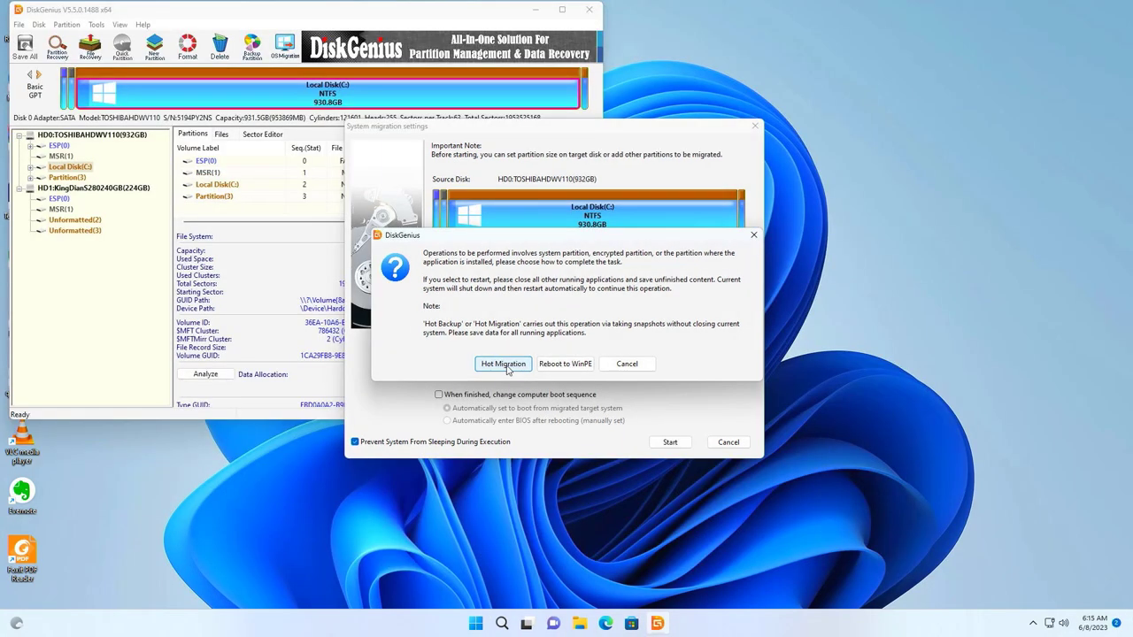
pyautogui.click(504, 364)
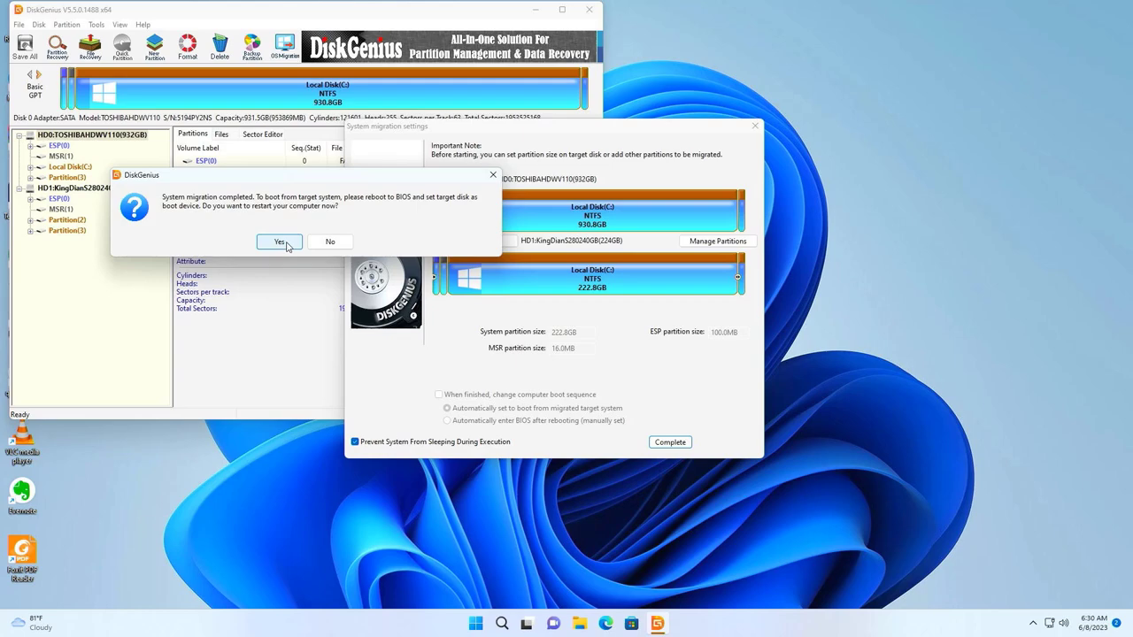
pyautogui.click(280, 242)
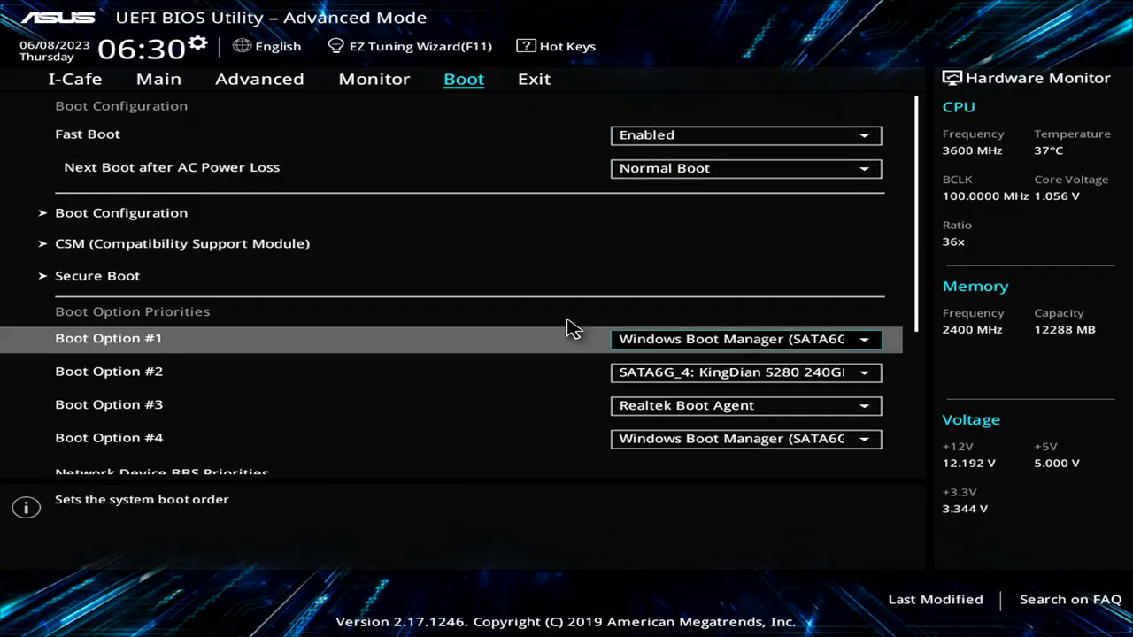
# Set Boot Option #1 in the BIOS to Windows Boot Manager (SATA6G_4: KingDian S280 240GB), then save and reset.
pyautogui.press('Return')
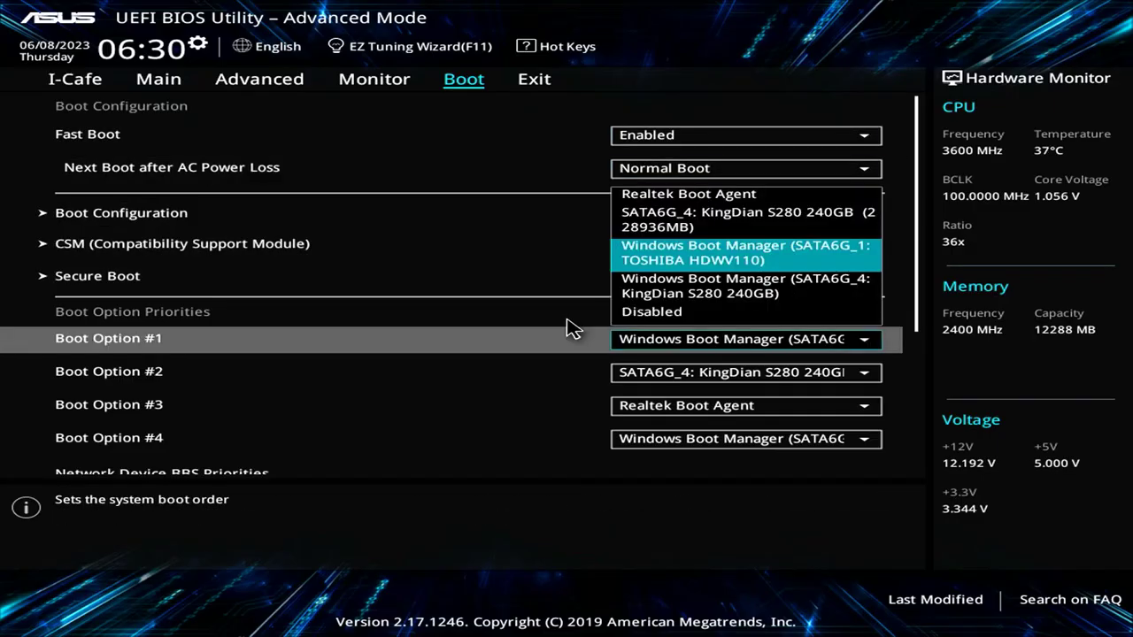
pyautogui.press('Down')
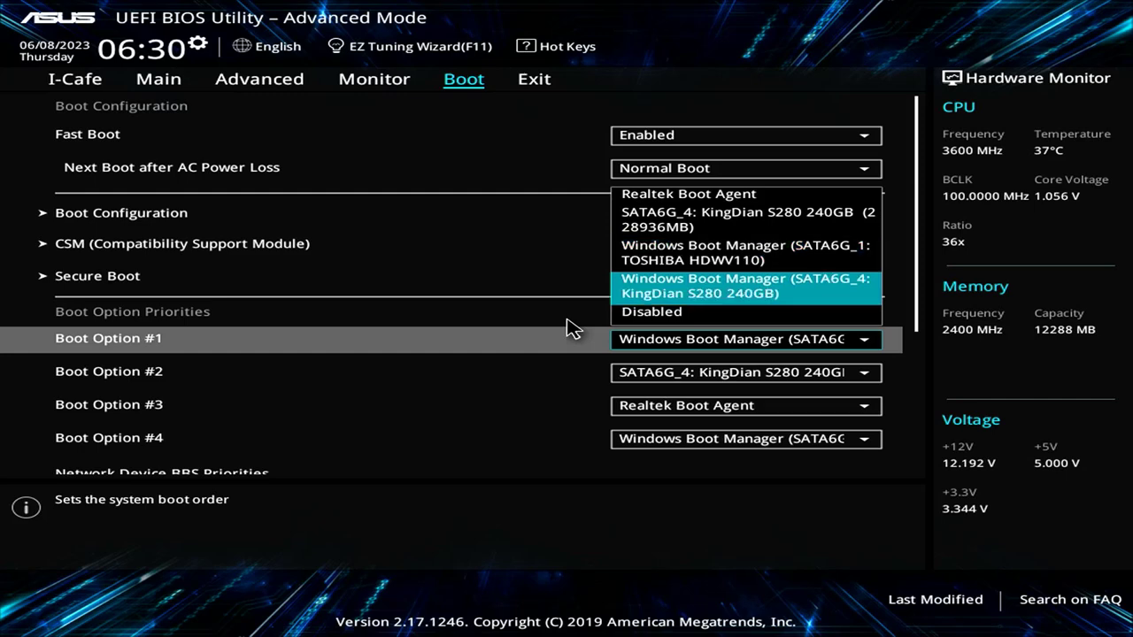
pyautogui.press('Return')
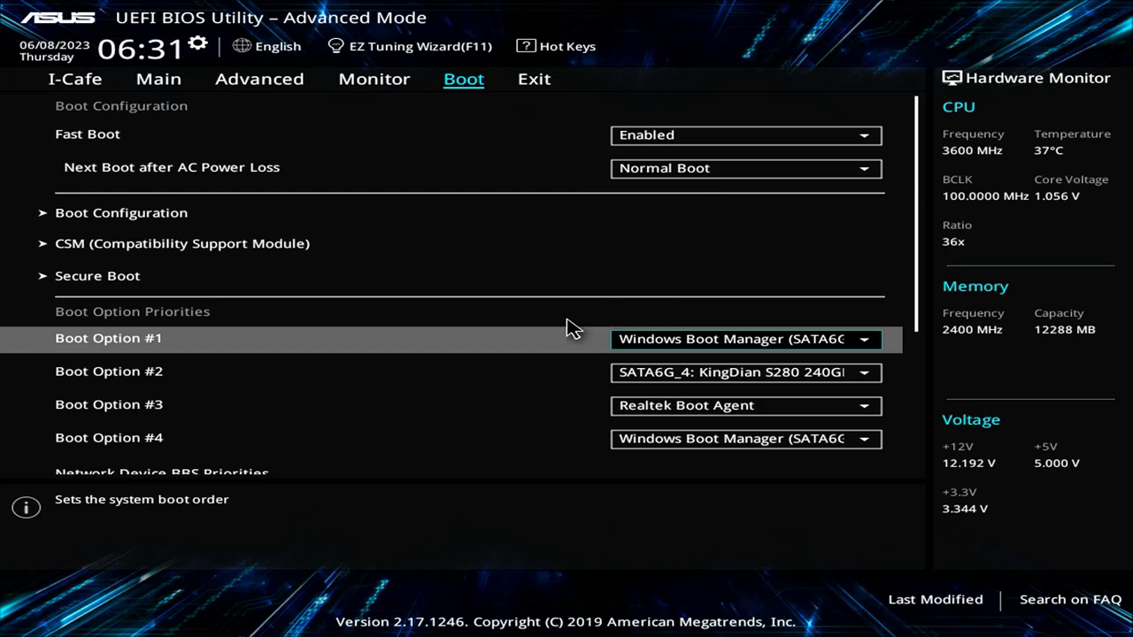
pyautogui.press('F10')
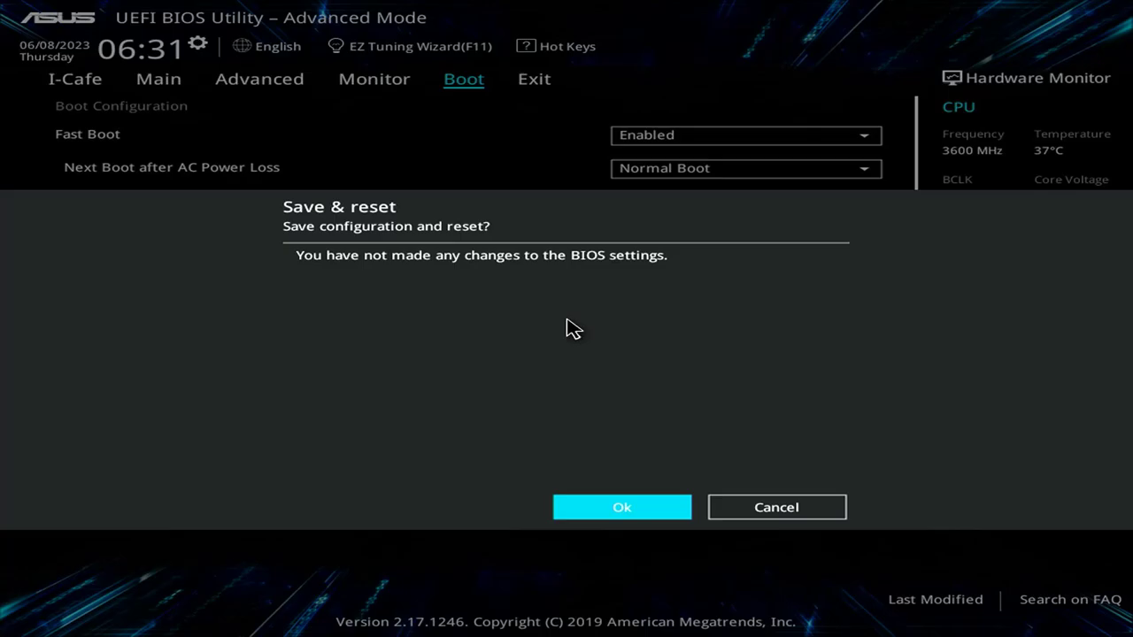
pyautogui.press('Return')
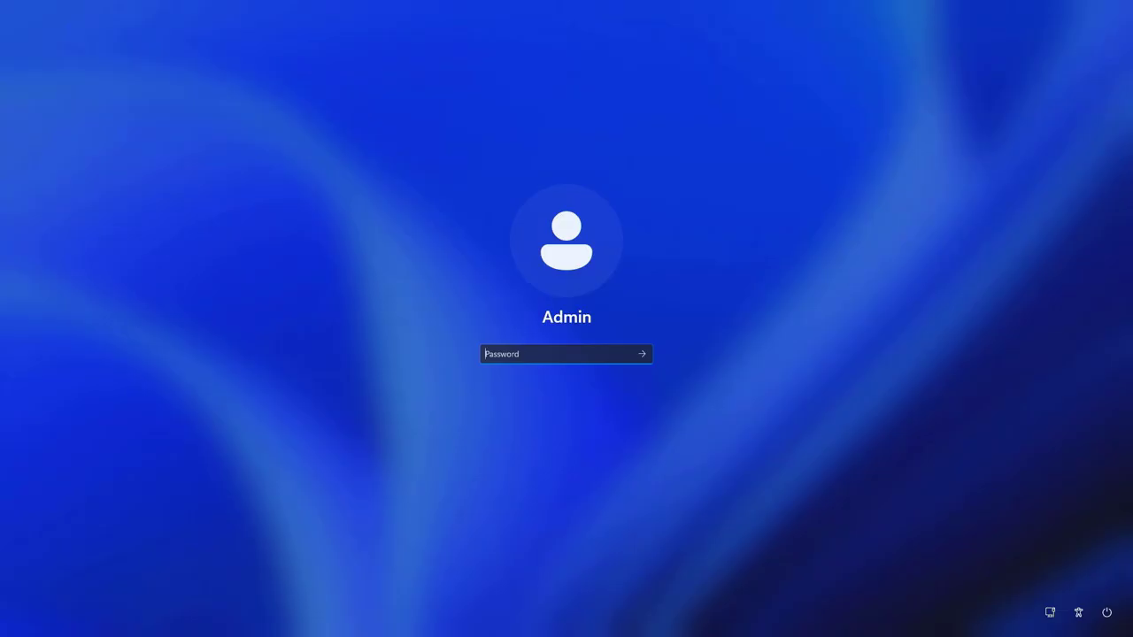
# Sign in to Windows from the migrated SSD by entering the account password.
pyautogui.write('a')
pyautogui.press('Return')
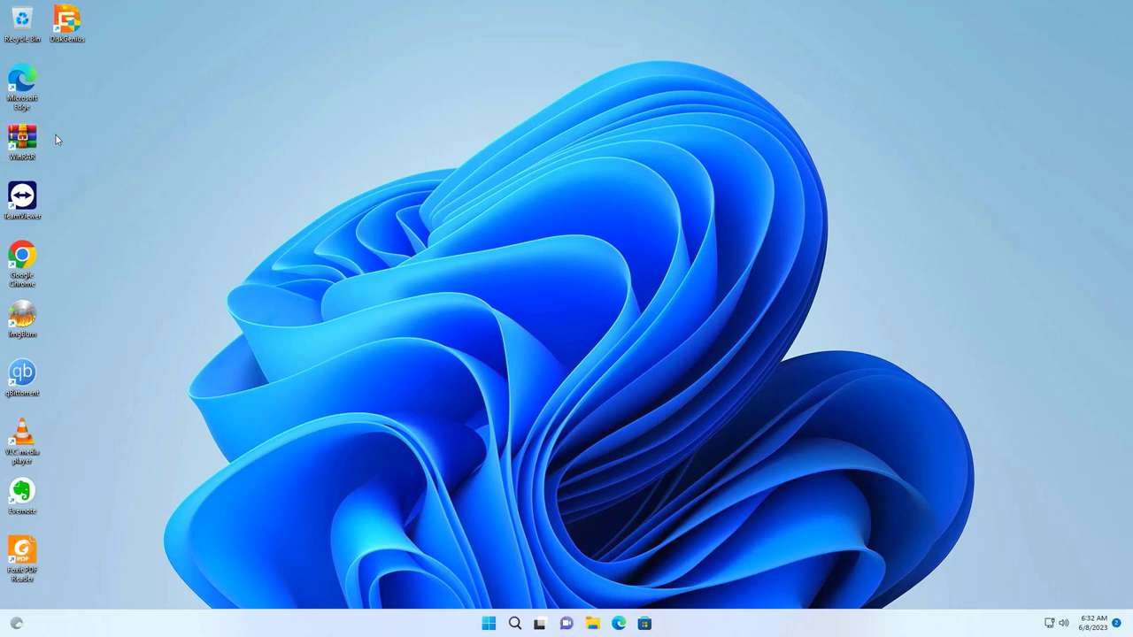
pyautogui.moveTo(55, 133); pyautogui.dragTo(11, 630)
# Examine Disk 1 and its EFI System, C: and Recovery partitions in a maximized Disk Management window, and close it.
pyautogui.rightClick(484, 622)
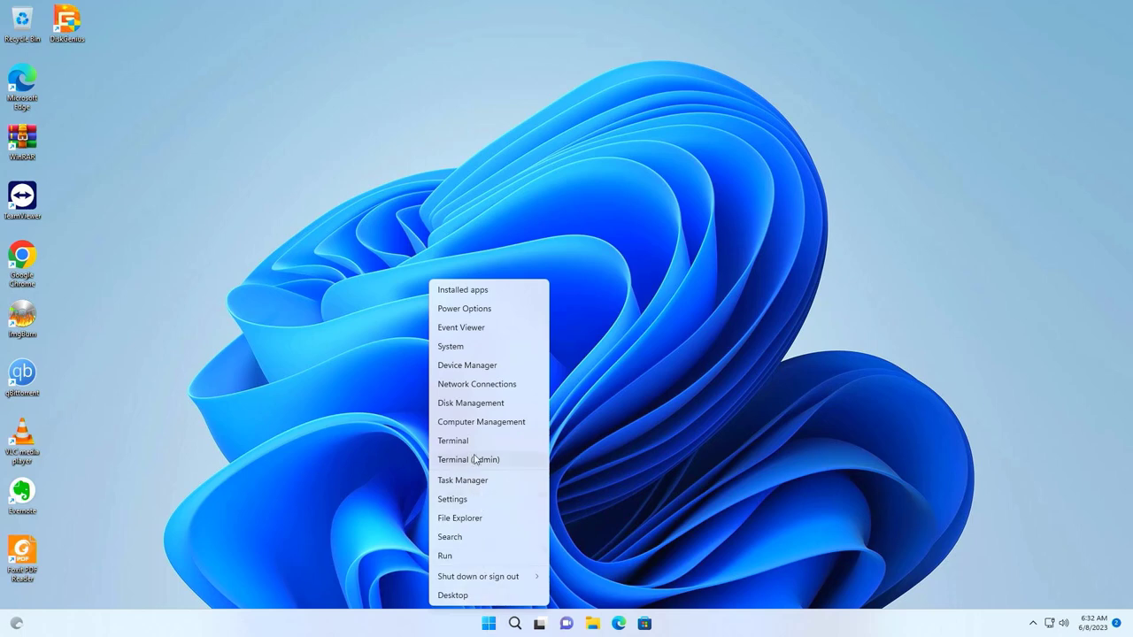
pyautogui.click(494, 412)
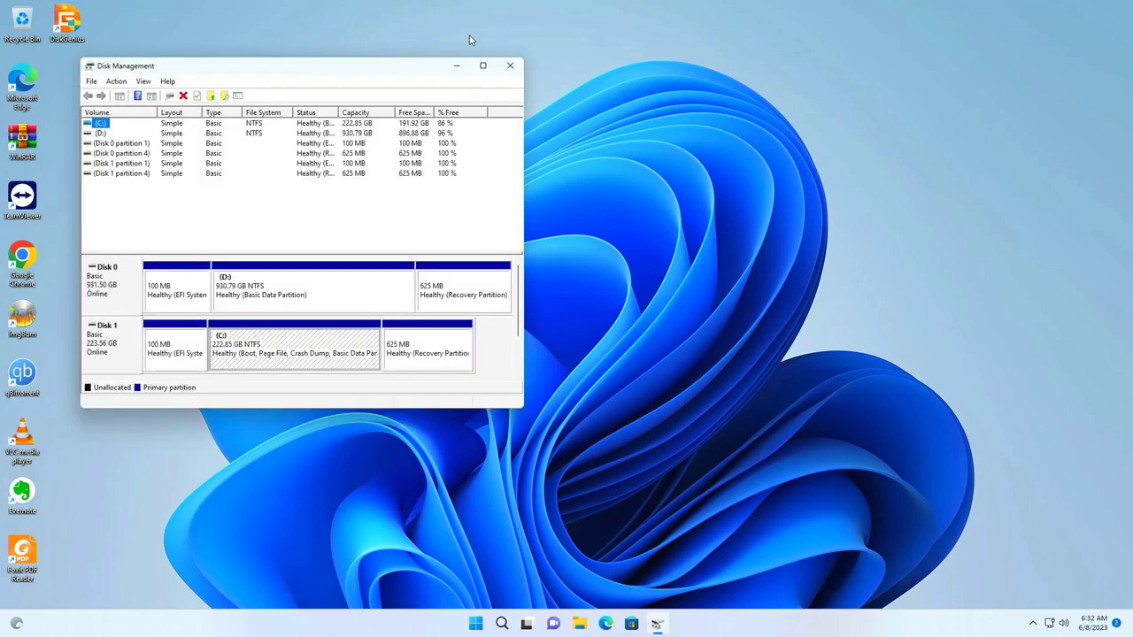
pyautogui.click(484, 67)
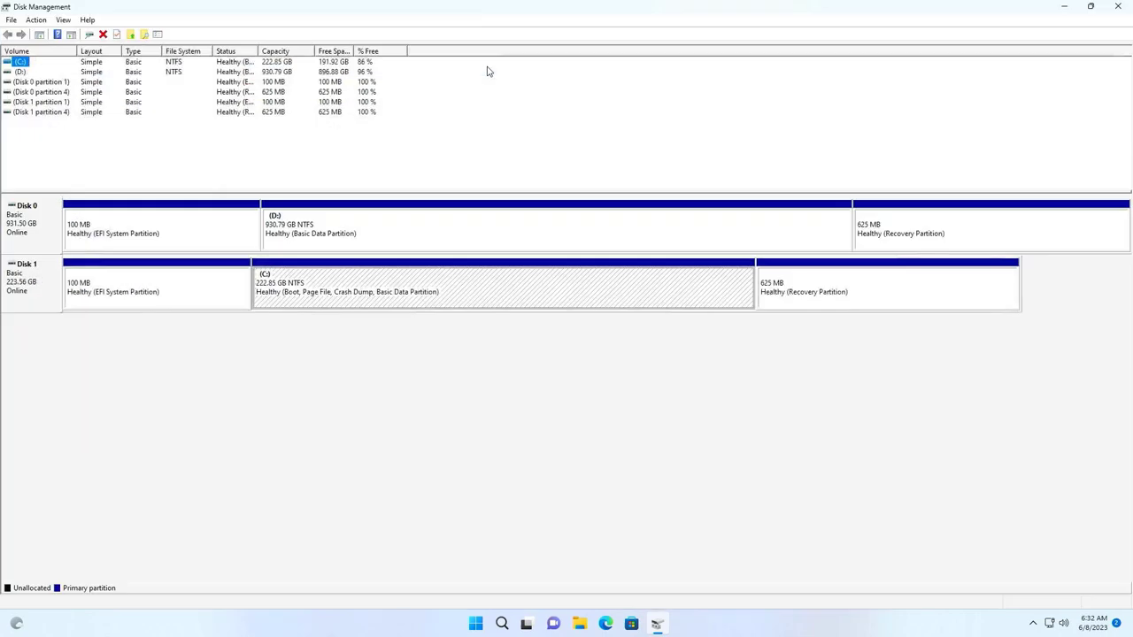
pyautogui.click(44, 279)
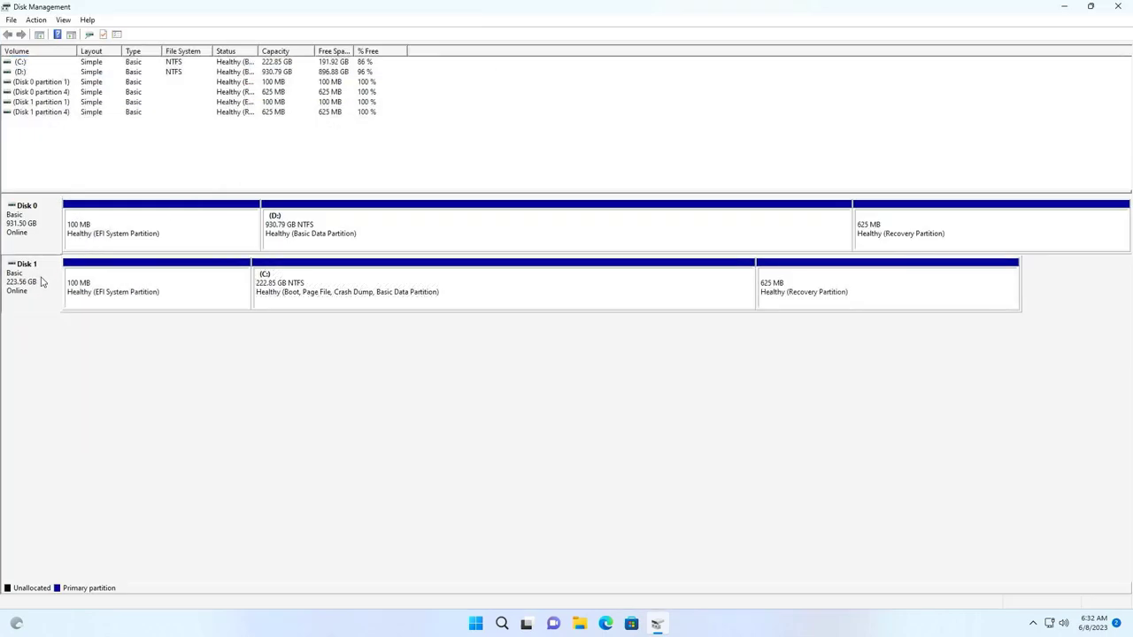
pyautogui.click(99, 292)
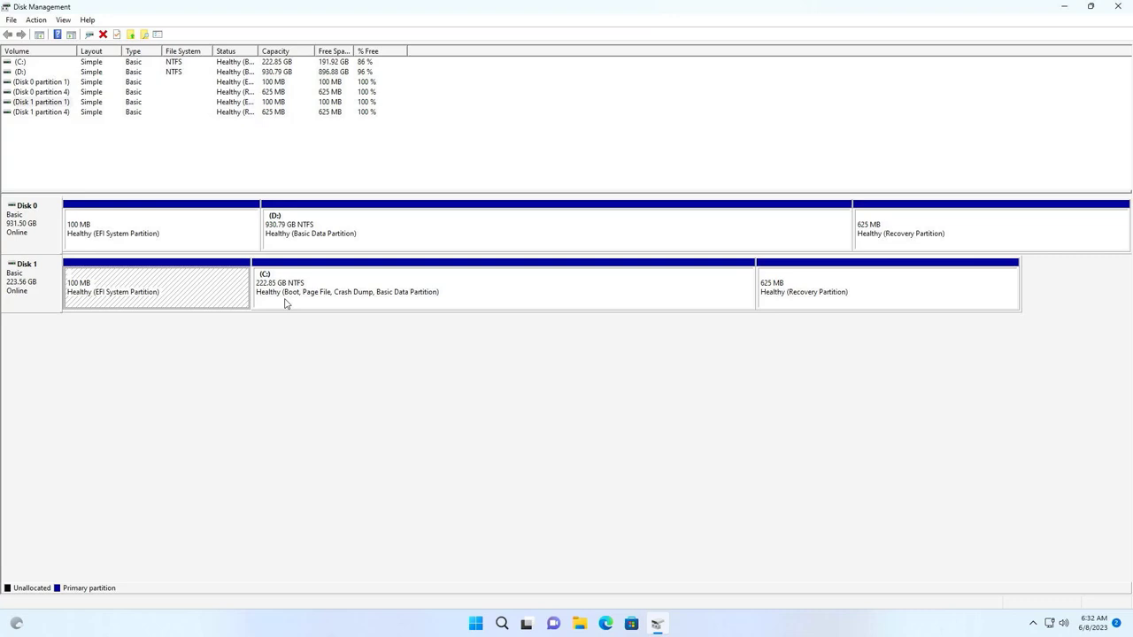
pyautogui.click(322, 299)
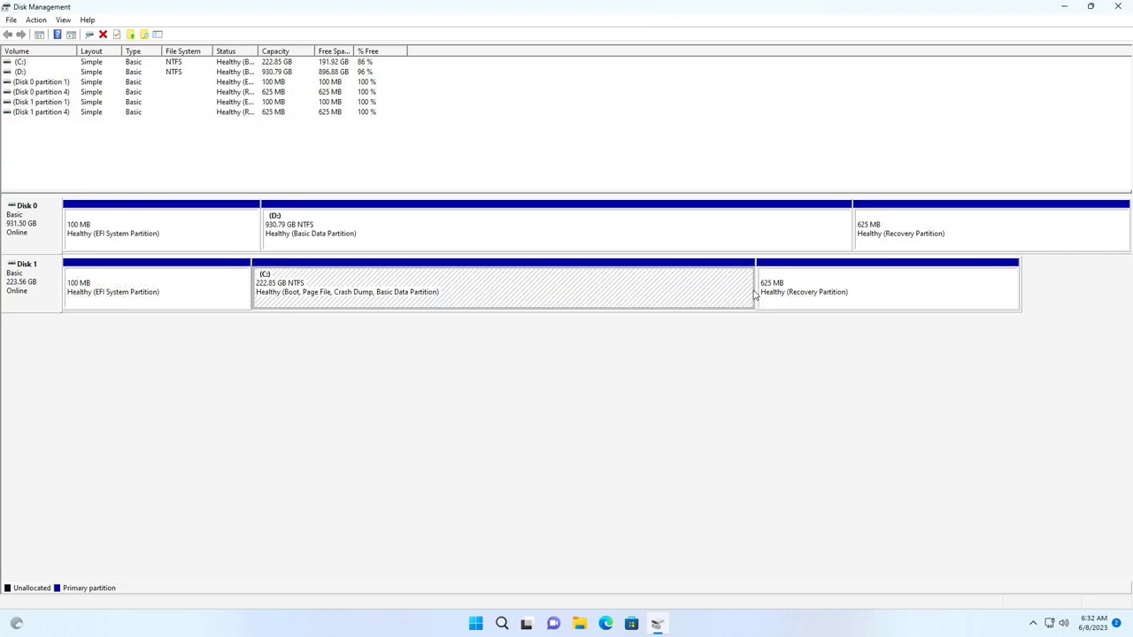
pyautogui.click(787, 298)
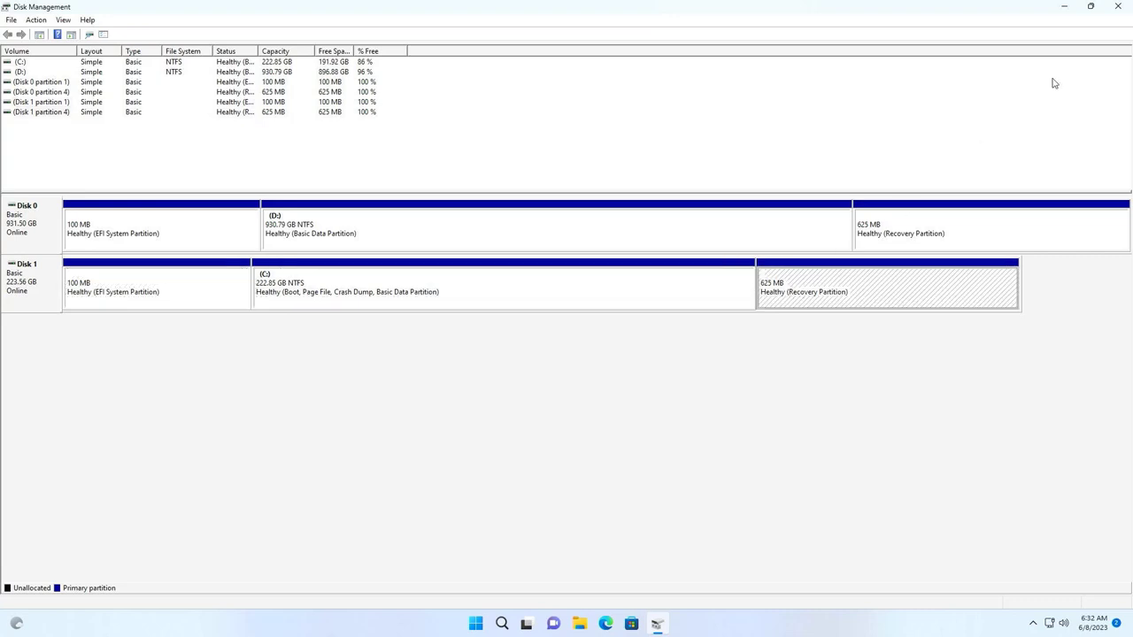
pyautogui.click(1119, 6)
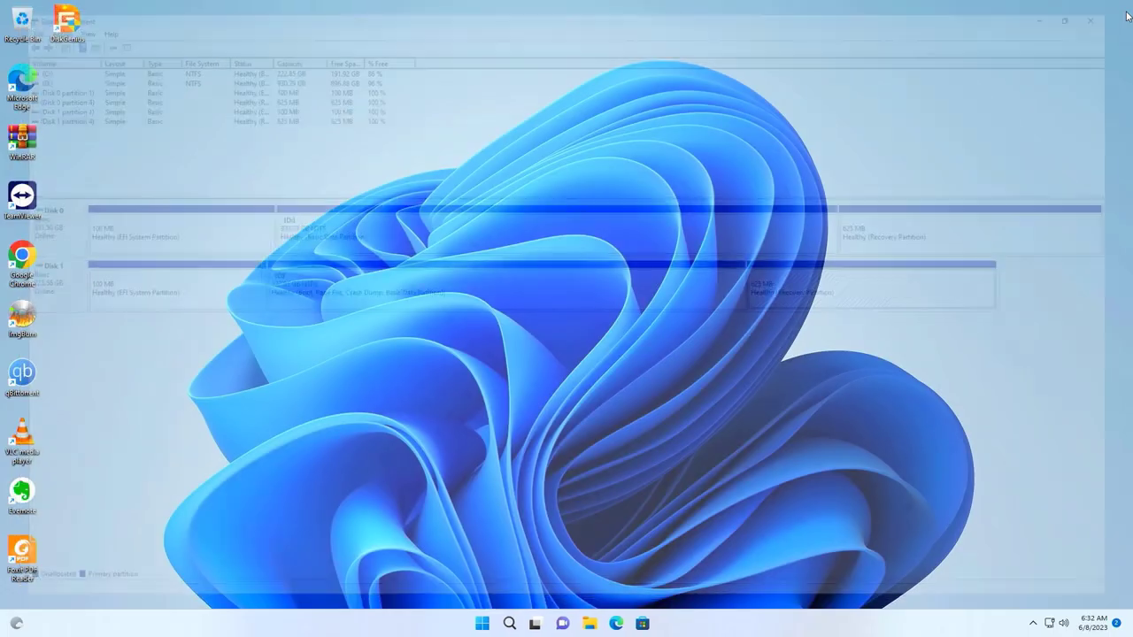